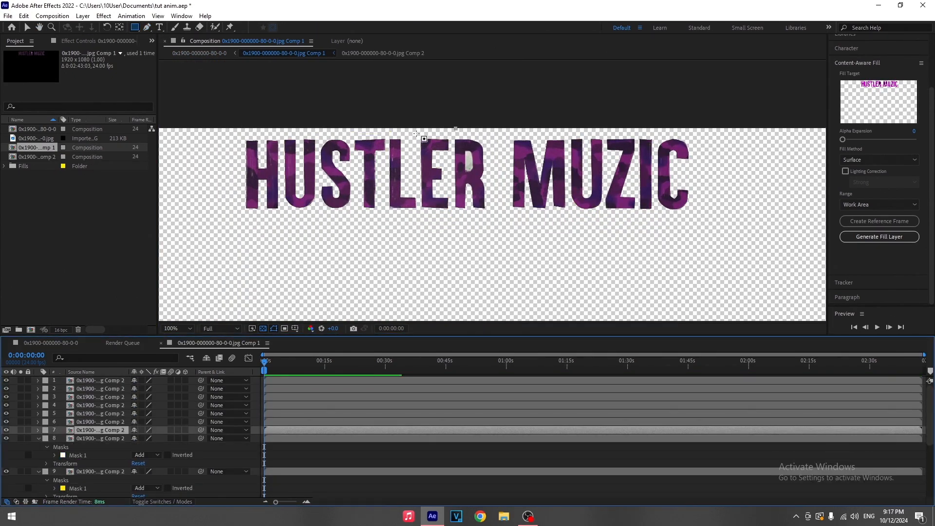
Open the hustler muzic pre-composition and copy the S_Shake effect from the h Comp 1 layer to the u Comp 1 layer
right_click(100, 437)
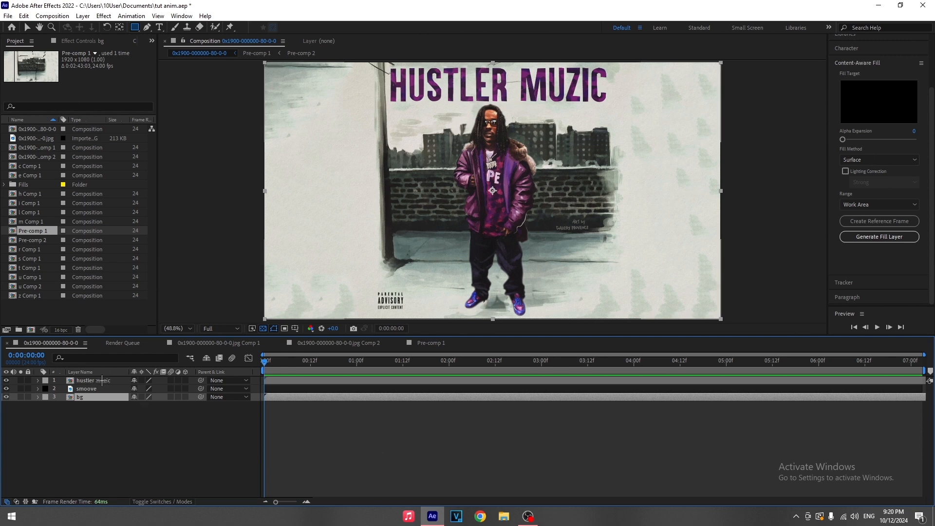
double_click(102, 380)
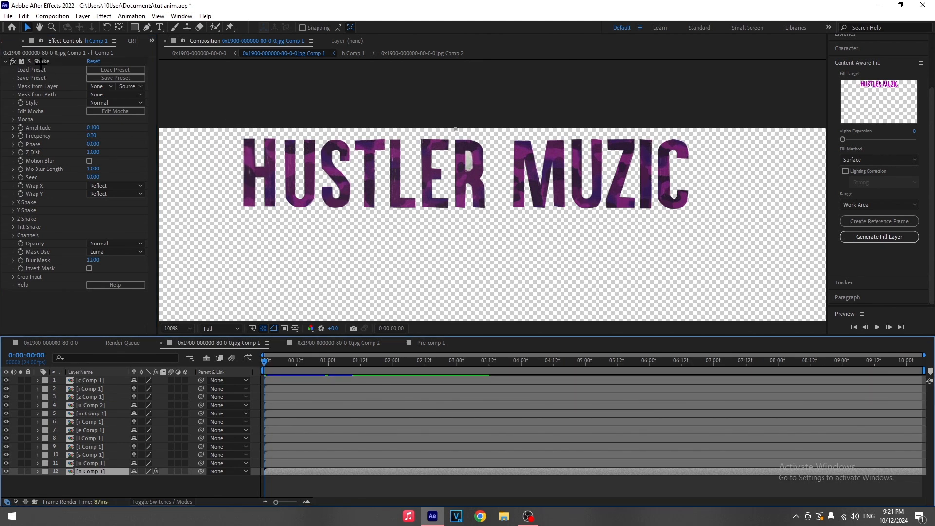
left_click(41, 62)
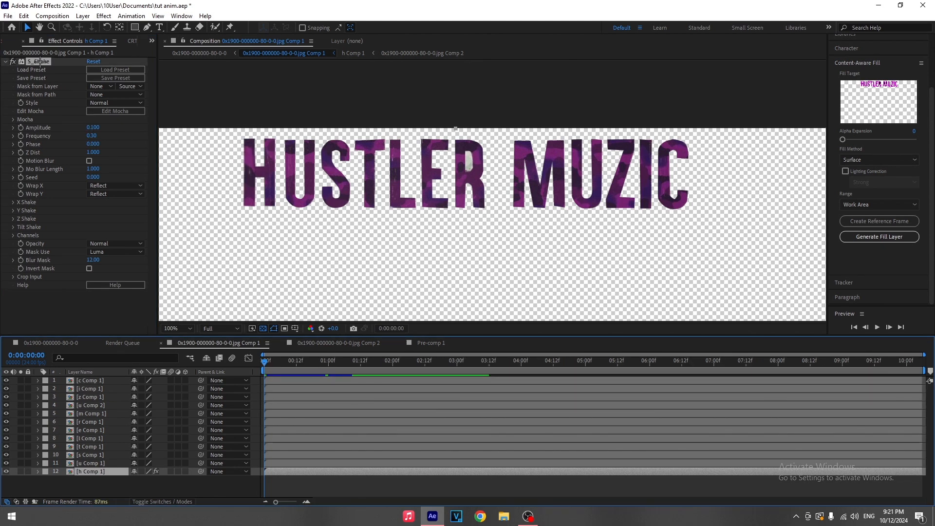
left_click(86, 463)
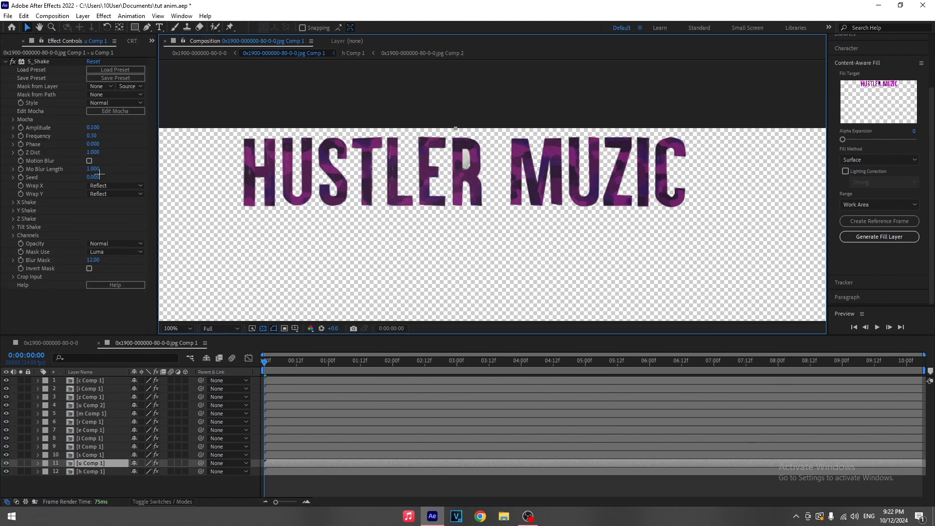
Preview the shake animation of the individual title letters
key("space")
left_click(303, 421)
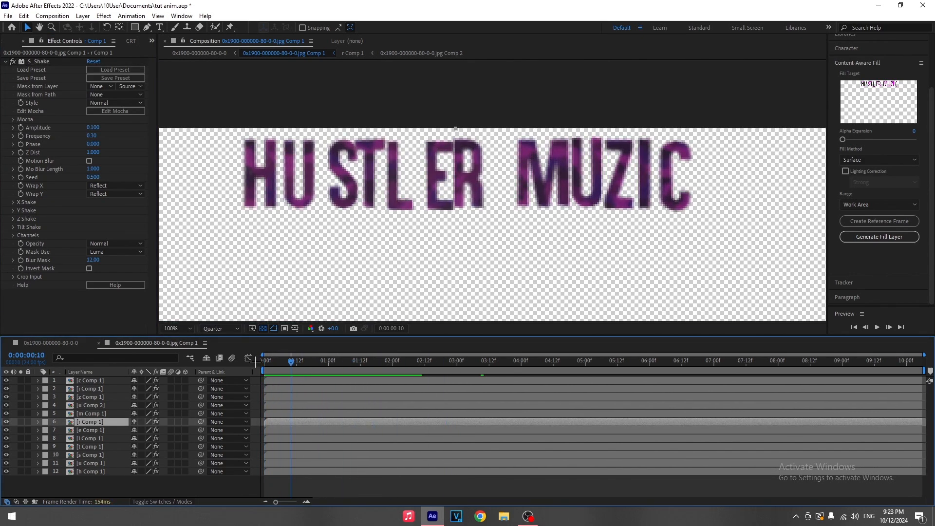
key("space")
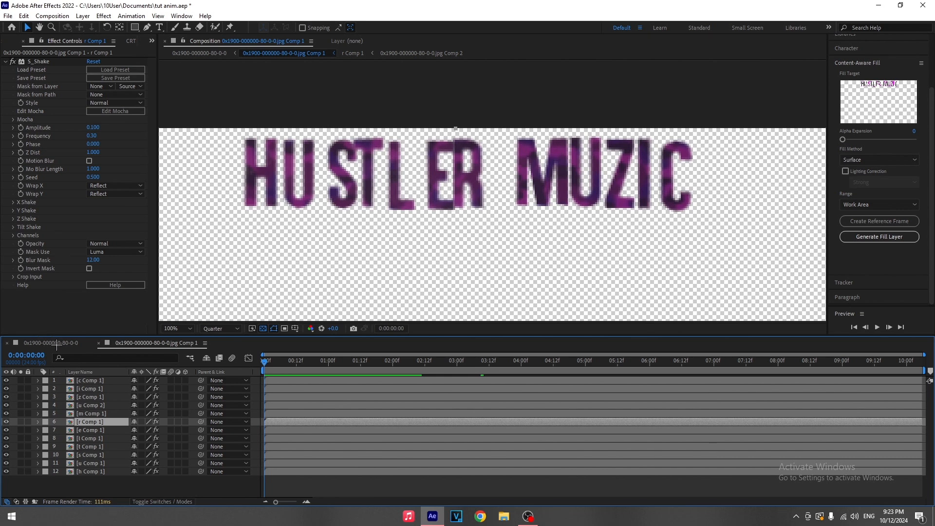
Pre-compose the smoove layer in the main composition as smoove Comp 1, moving all attributes into the new composition
left_click(57, 343)
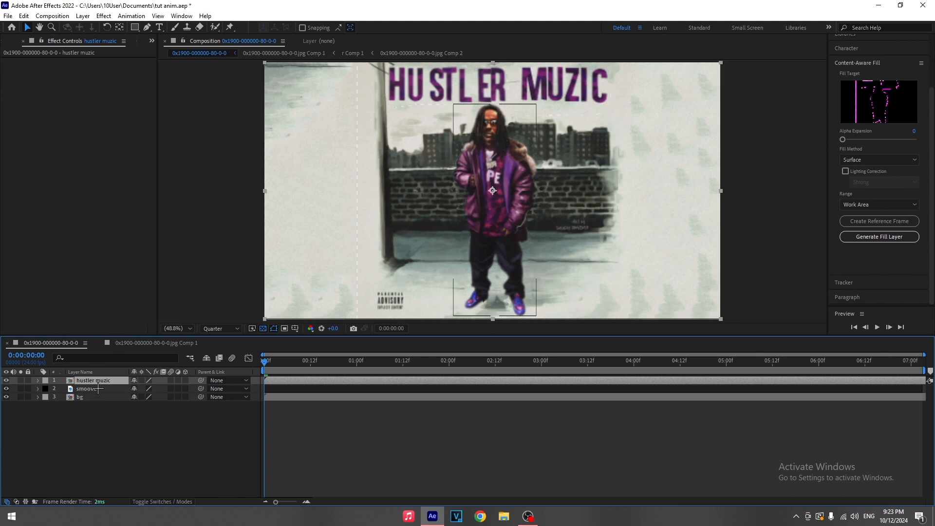
left_click(98, 388)
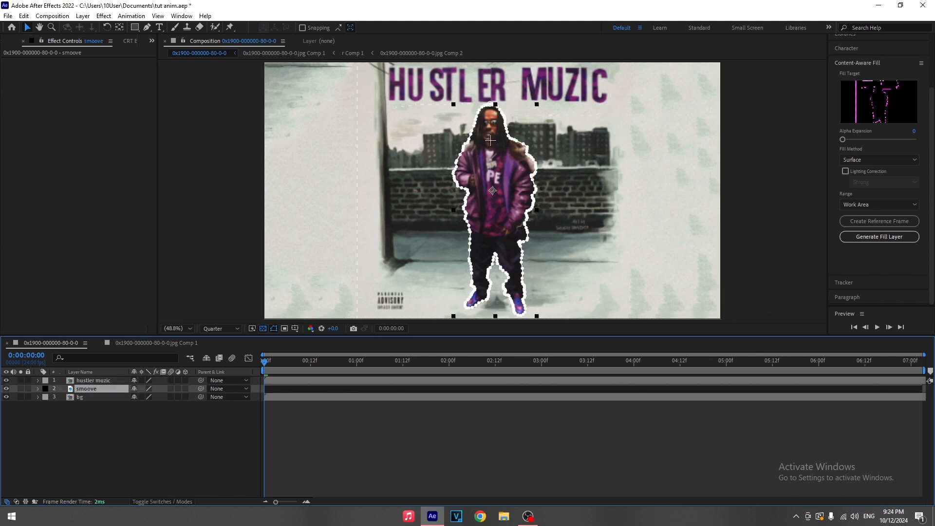
right_click(92, 389)
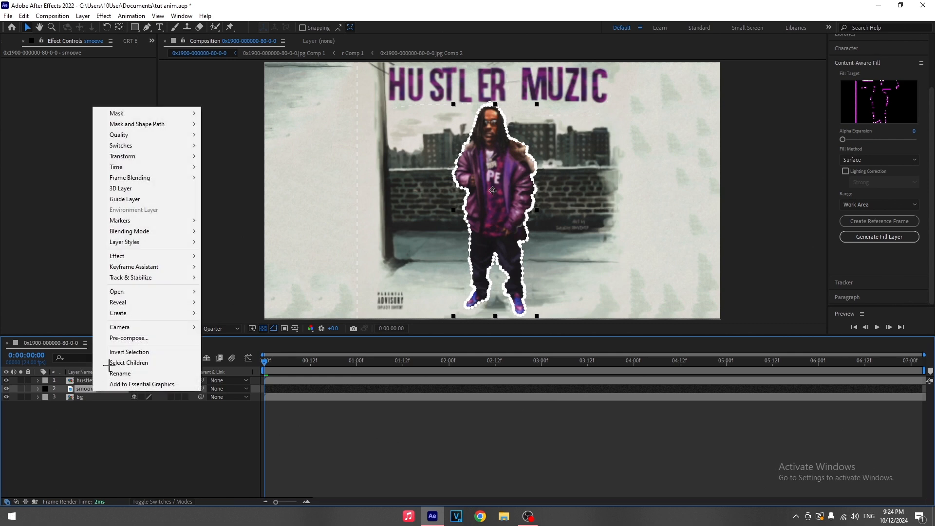
left_click(118, 335)
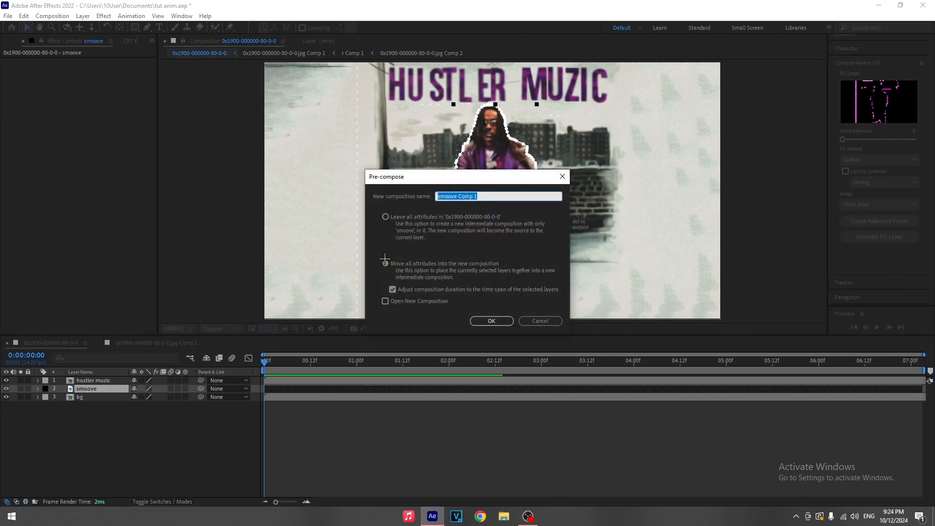
left_click(491, 321)
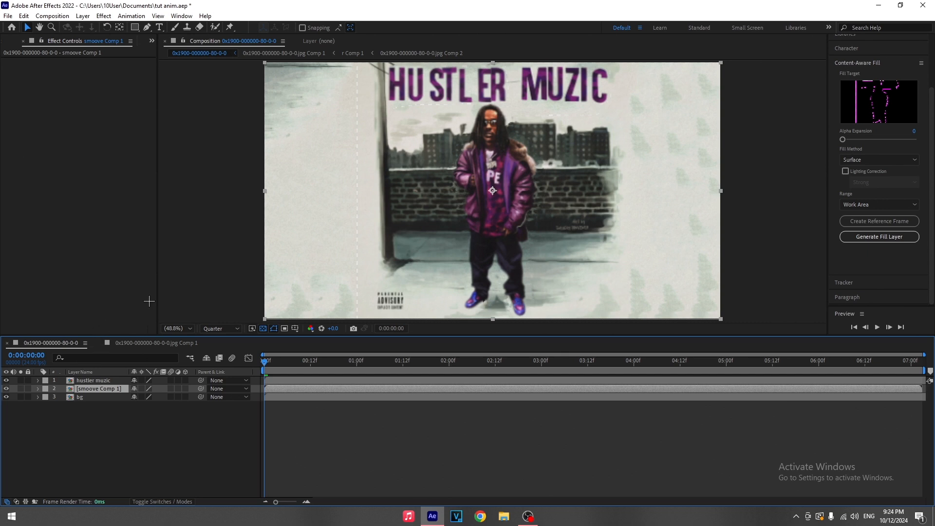
Place puppet pins on the character's head, waist, both knees and both feet with the Puppet Pin tool
left_click(229, 27)
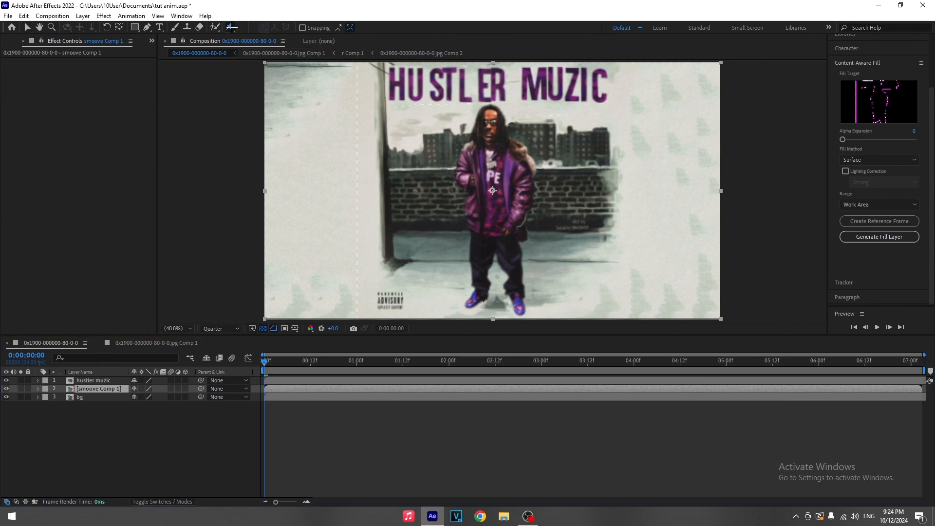
left_click(492, 111)
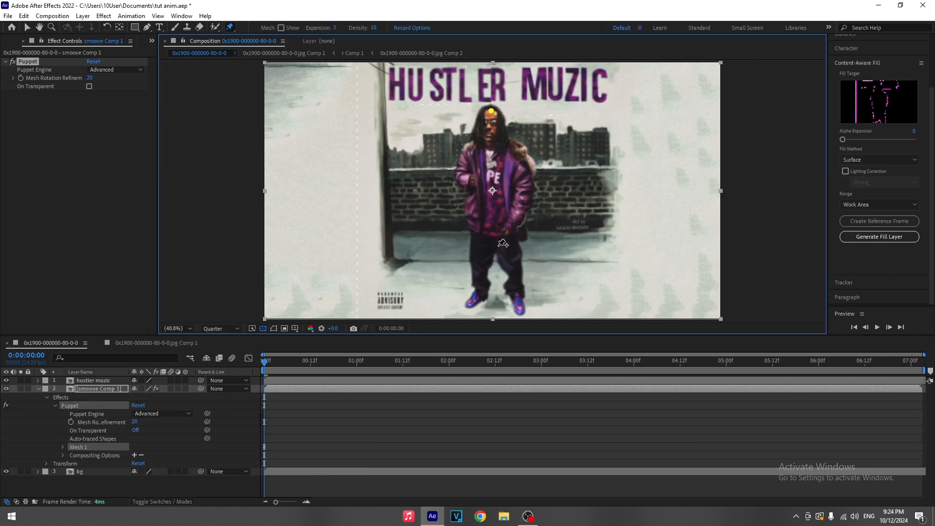
left_click(476, 258)
left_click(470, 305)
left_click(517, 264)
left_click(515, 305)
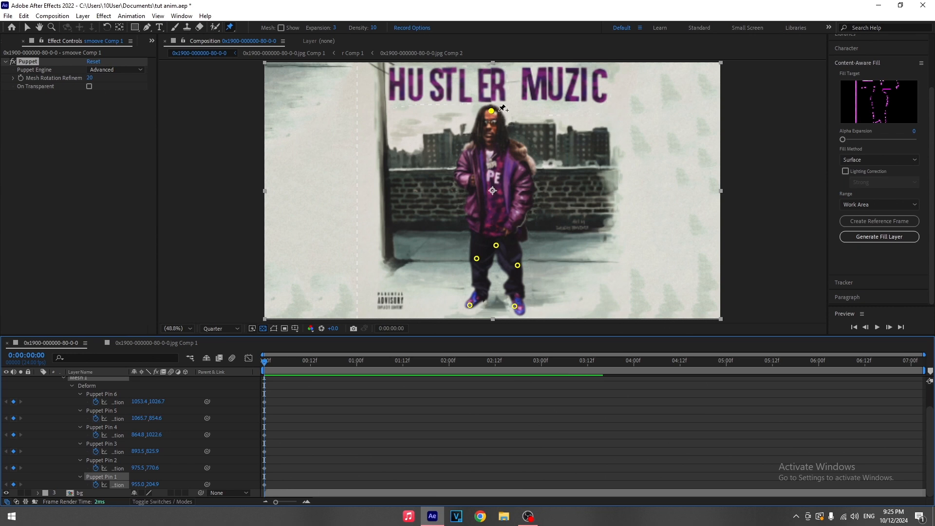
Keyframe the head's puppet pin at 0:00:01:11 by shifting it sideways to position 914.0, 209.0
left_click_drag(267, 363, 399, 361)
left_click_drag(488, 115, 481, 116)
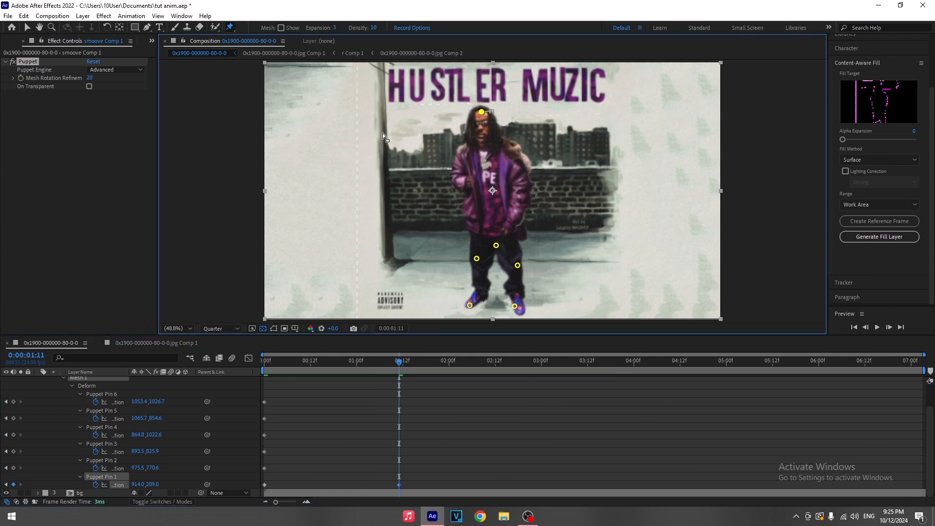
left_click(431, 484)
scroll(422, 419, "up", 2)
scroll(418, 420, "down", 2)
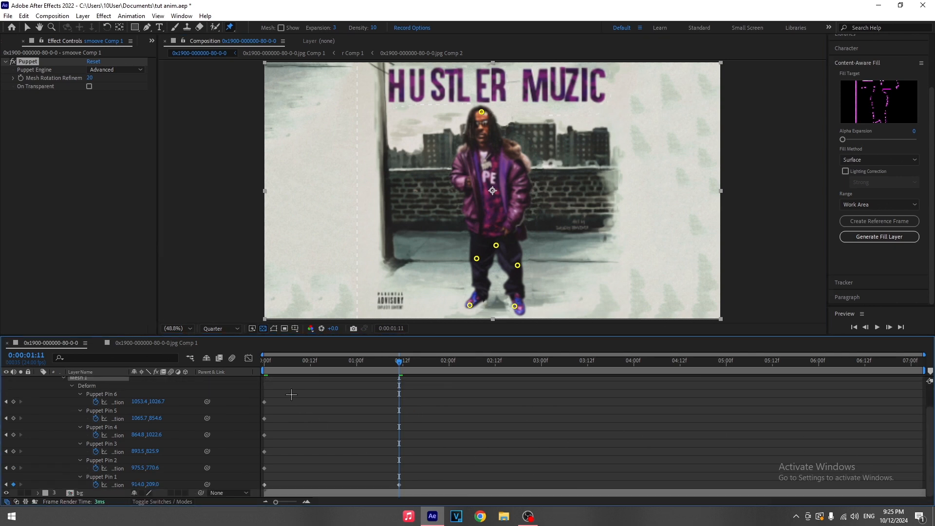
Move the head pin's second keyframe to about 0:00:02:04 and apply Easy Ease to both of its keyframes
left_click_drag(407, 363, 341, 407)
left_click_drag(419, 486, 257, 487)
left_click(391, 479)
left_click_drag(399, 485, 467, 484)
left_click(265, 485, "shift")
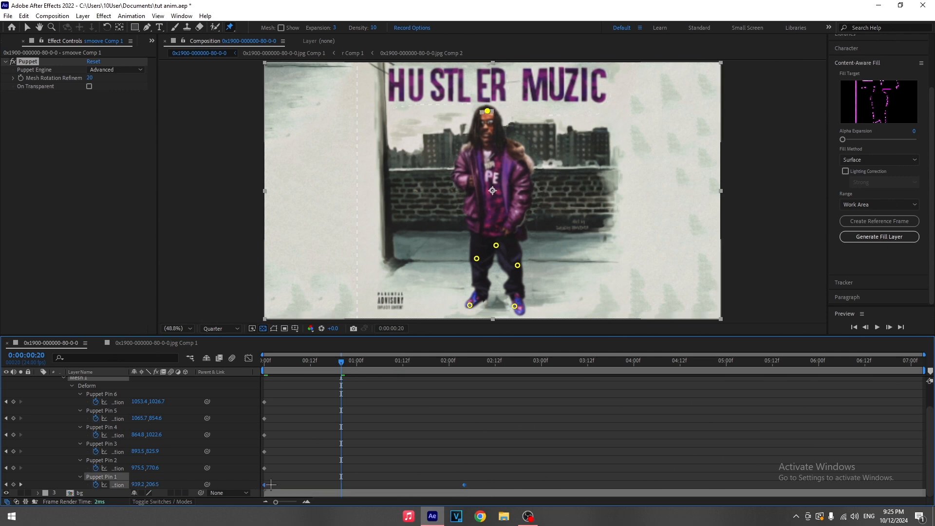
key("F9")
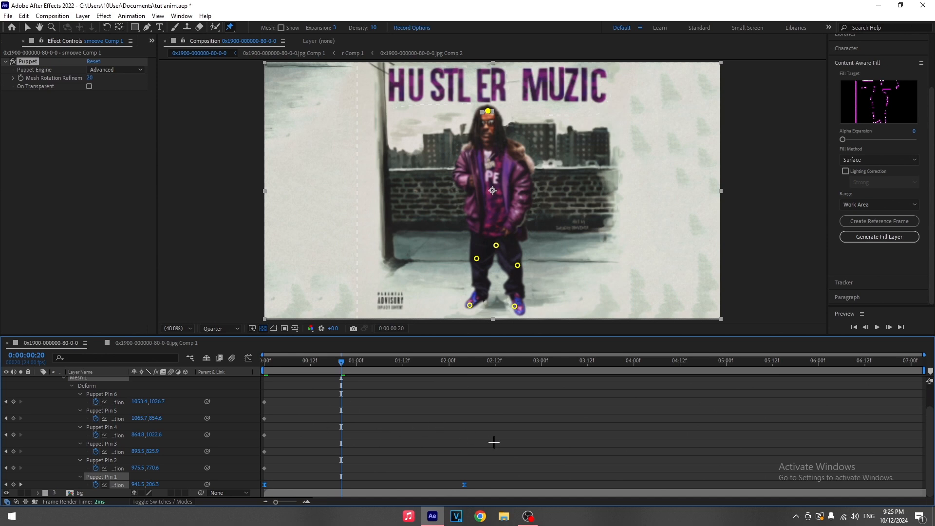
Paste the two head pin keyframes at 0:00:04:04 and preview the swaying motion from the start
left_click_drag(489, 367, 649, 366)
key("ctrl+v")
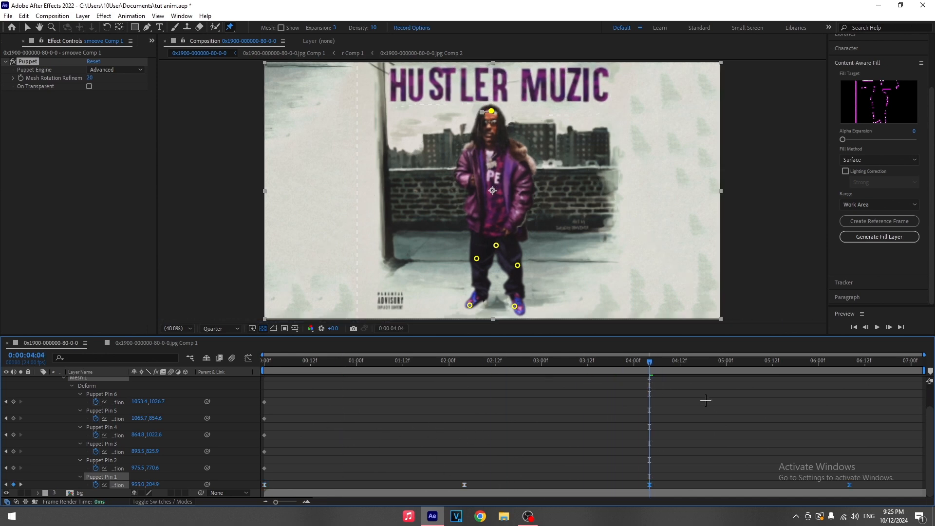
left_click(705, 400)
key("Home")
key("space")
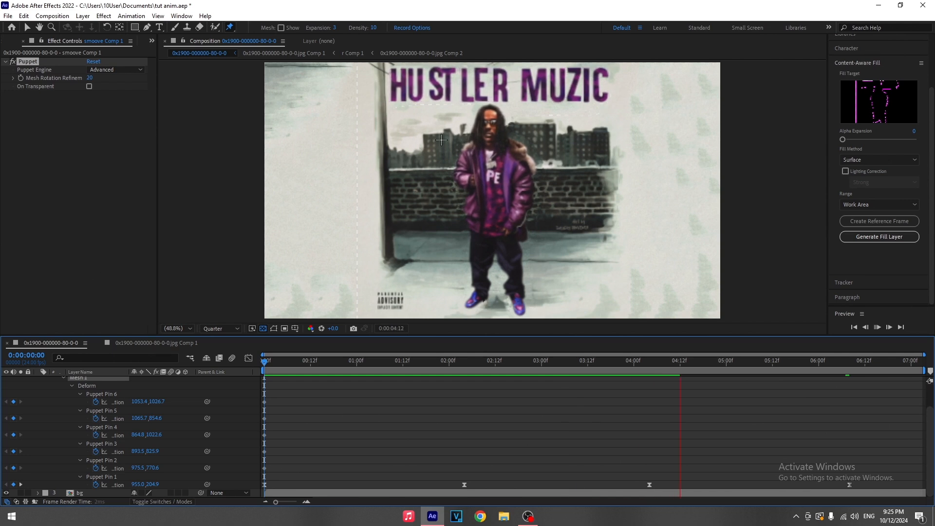
key("space")
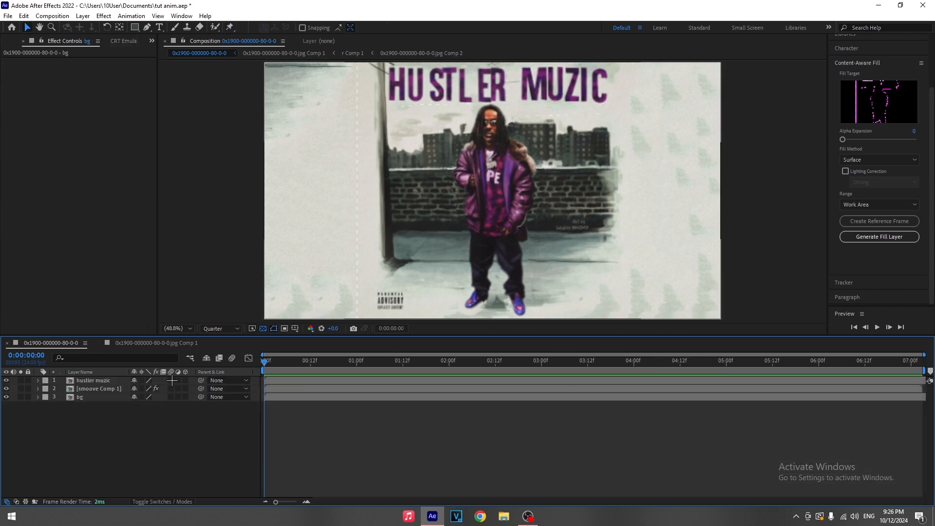
Enable motion blur and the 3D layer switch for the hustler muzic, smoove Comp 1 and bg layers
left_click(171, 380)
left_click_drag(185, 379, 188, 407)
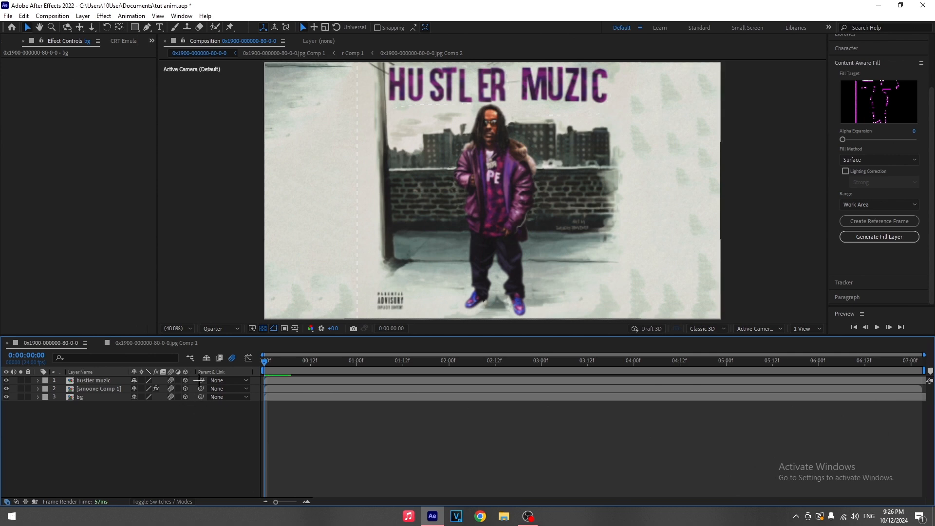
left_click(184, 452)
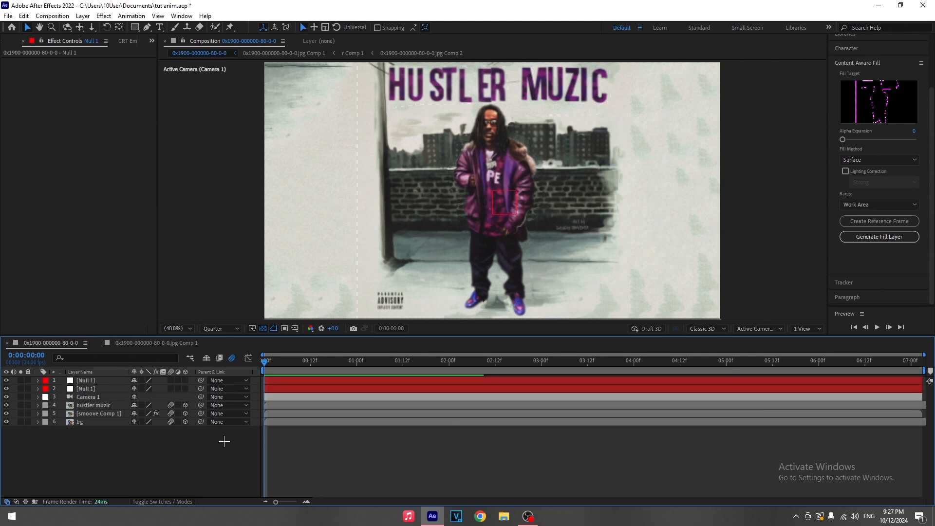
Parent Camera 1 to the null in layer 2, and parent that null to the null in layer 1
key("F4")
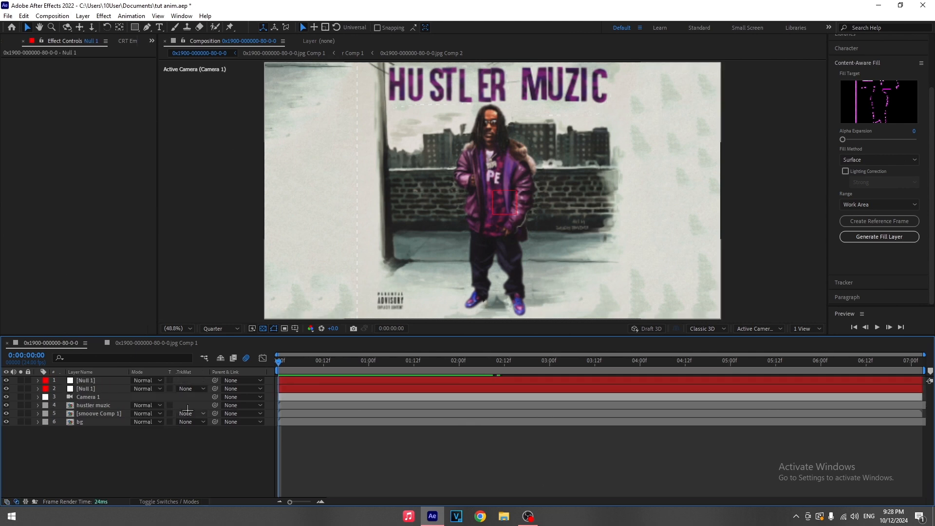
left_click_drag(216, 397, 92, 389)
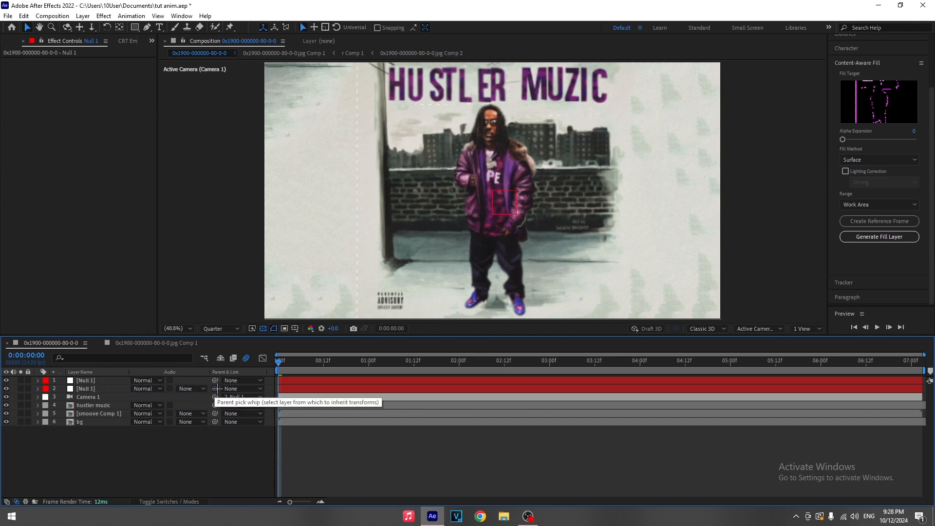
left_click_drag(217, 388, 81, 381)
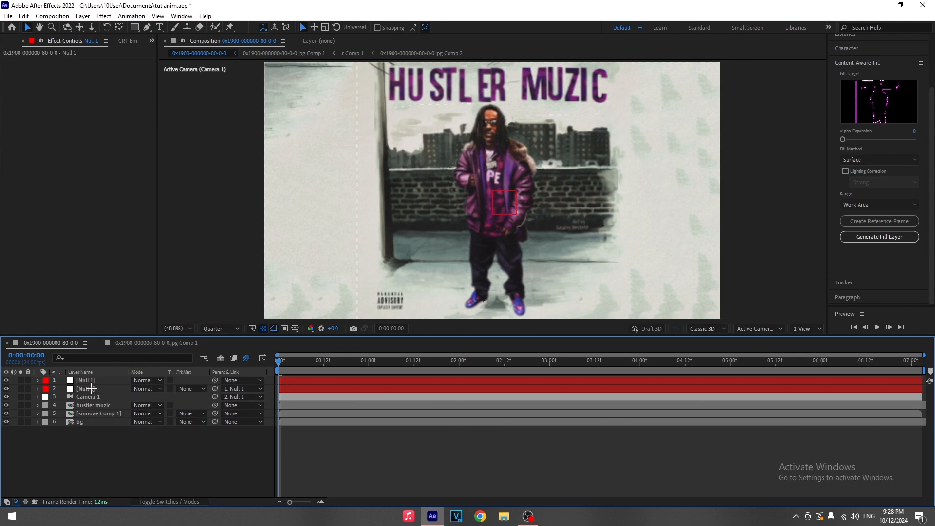
Keyframe the layer 2 null's Position at the start and decrease its Z value at 0:00:02:22
left_click(103, 389)
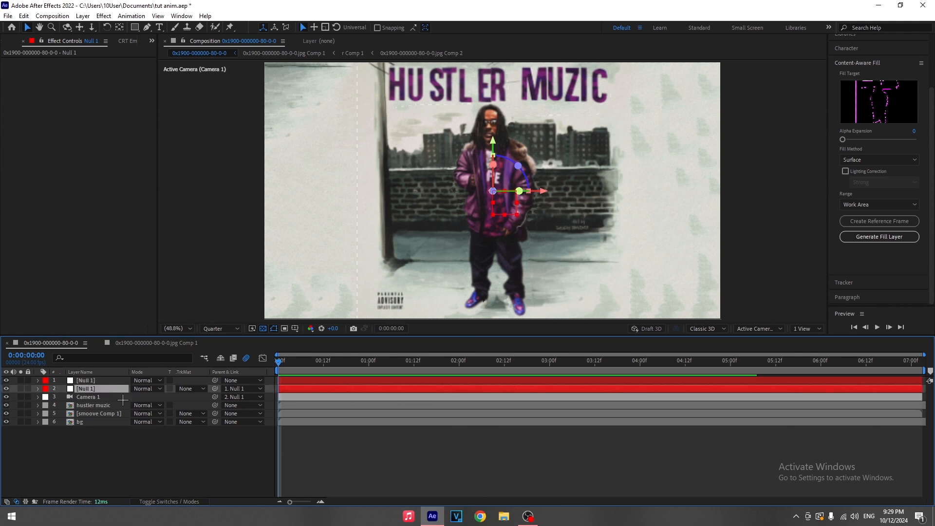
key("p")
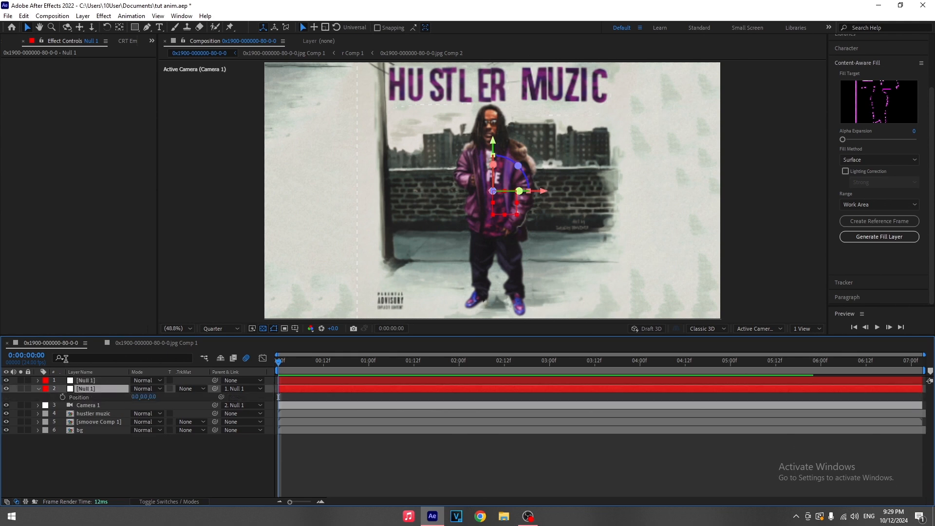
left_click_drag(326, 369, 541, 390)
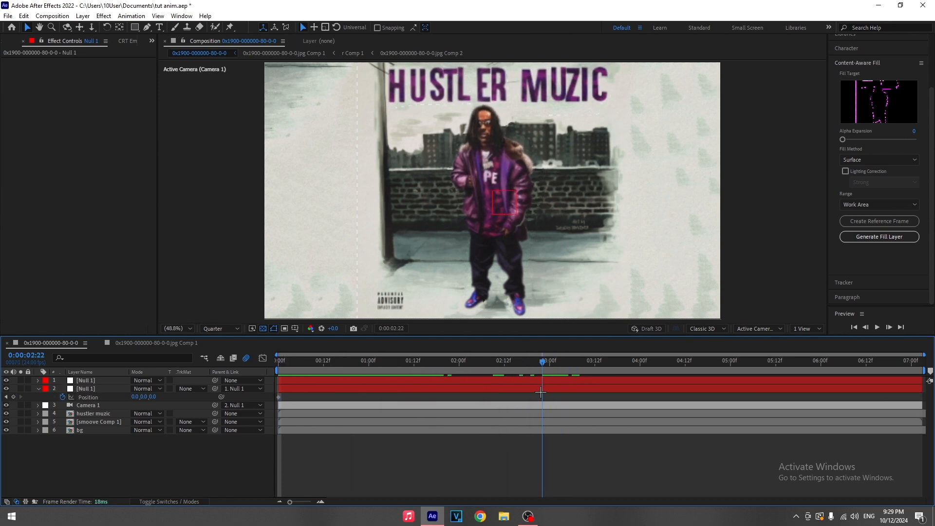
left_click_drag(152, 397, 92, 399)
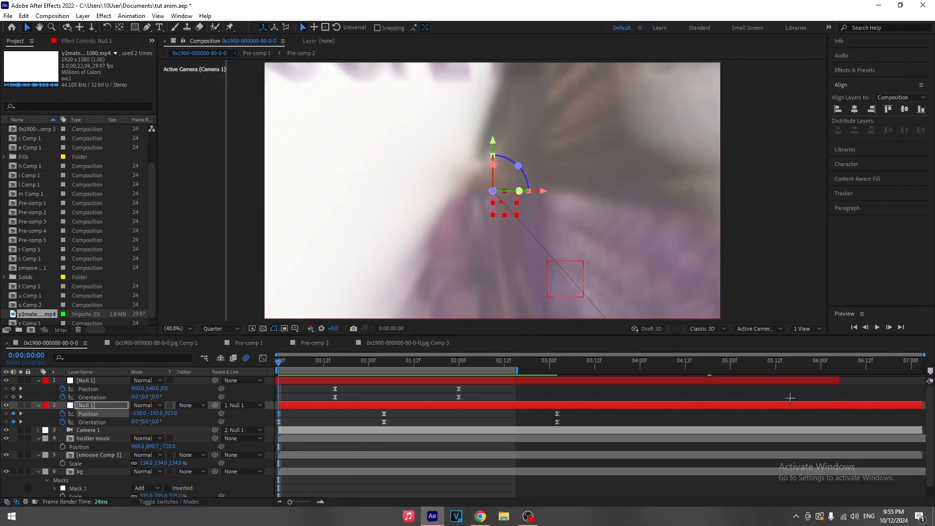
Preview the animated camera move from the start of the composition
key("space")
key("space")
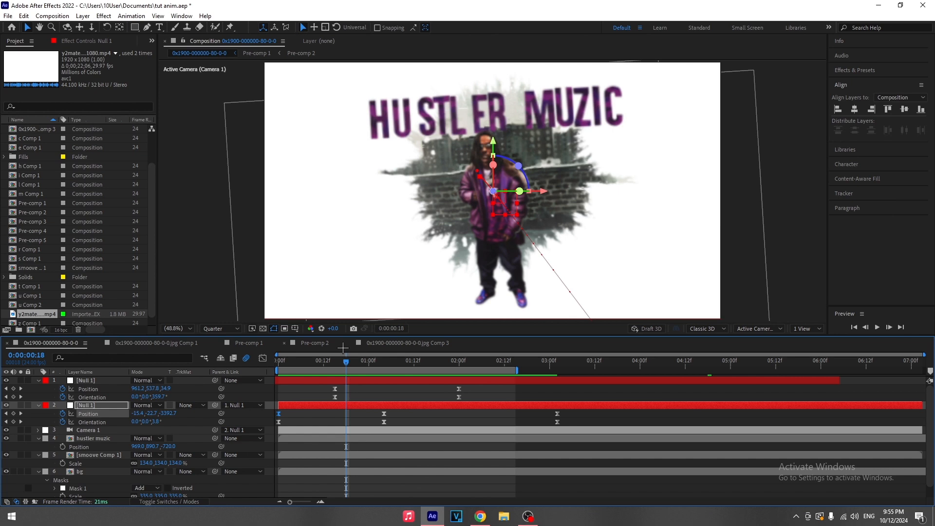
Add an adjustment layer above the nulls and apply the S_Shake effect to it
left_click(464, 415)
right_click(458, 294)
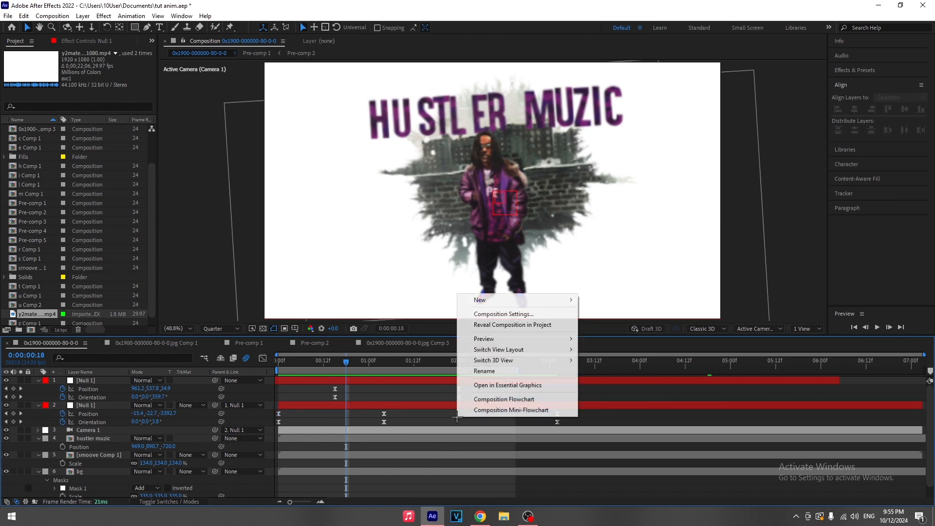
mouse_move(509, 299)
left_click(635, 374)
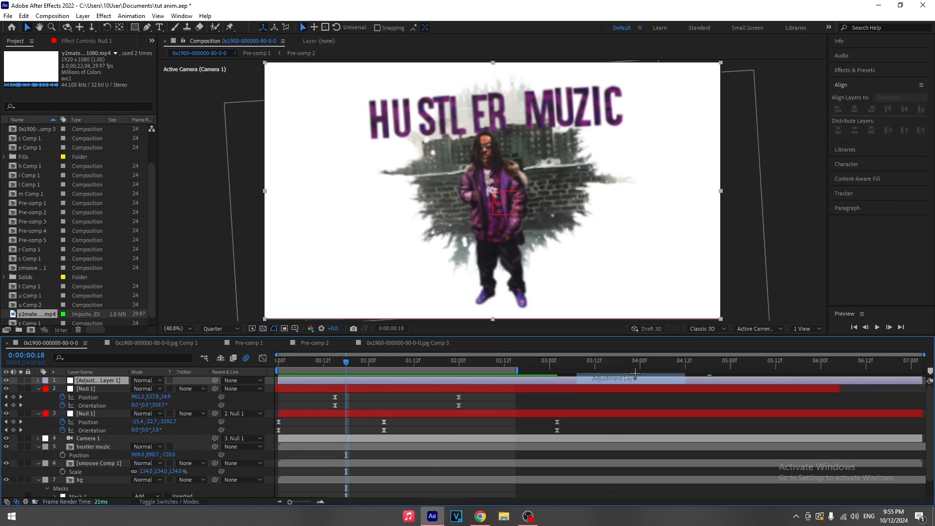
key("ctrl+space")
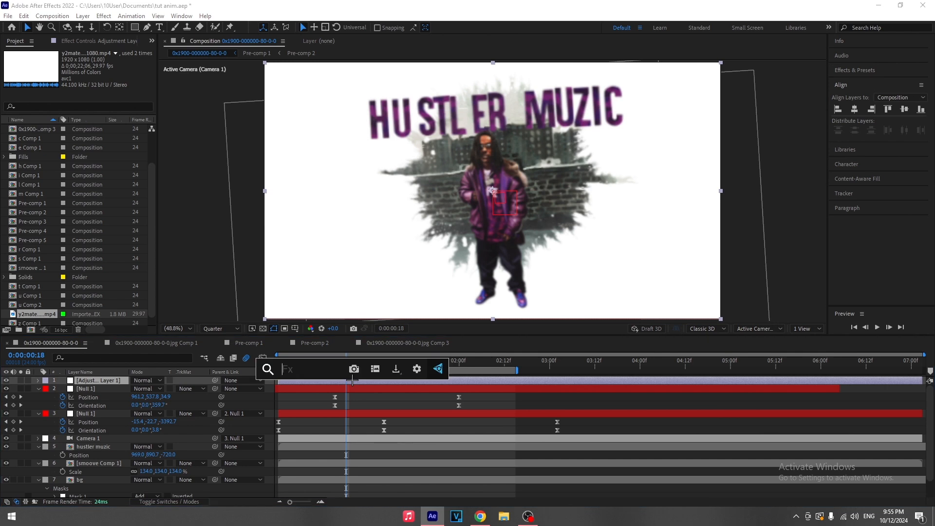
type("shak")
key("Return")
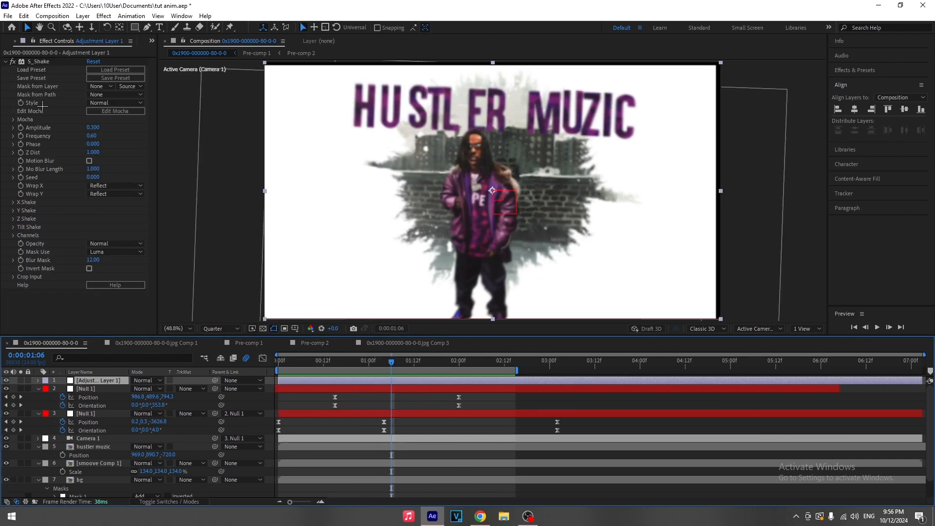
Scale White Solid 1 up to 372% so the white backdrop extends beyond the frame
scroll(418, 398, "down", 1)
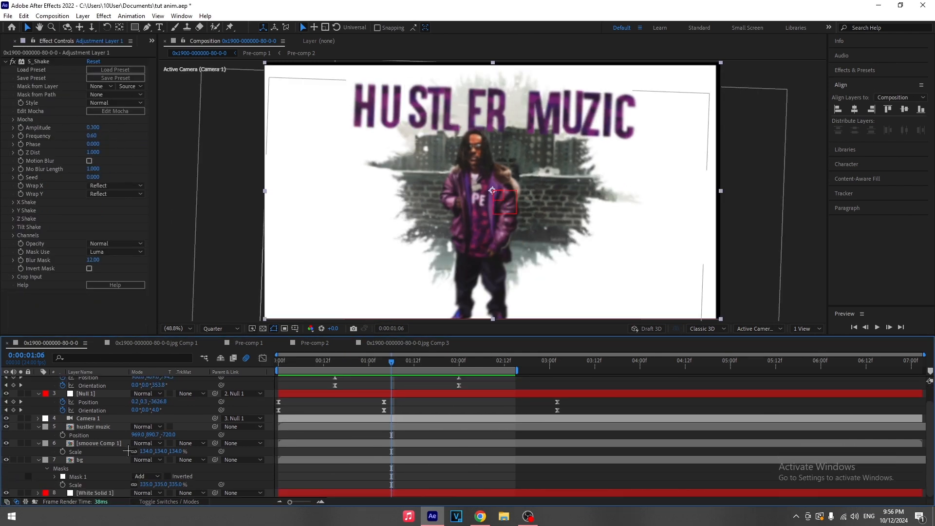
left_click(93, 493)
key("s")
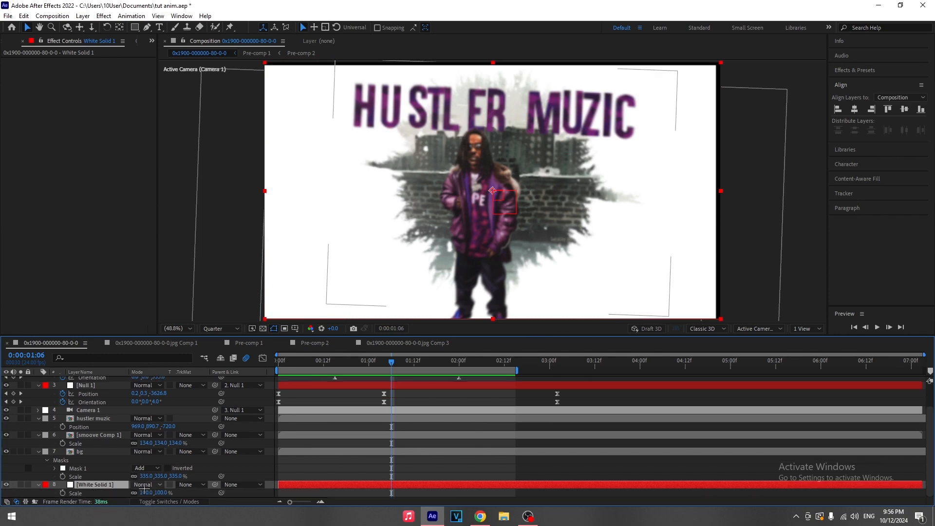
left_click(379, 469)
scroll(655, 210, "down", 3)
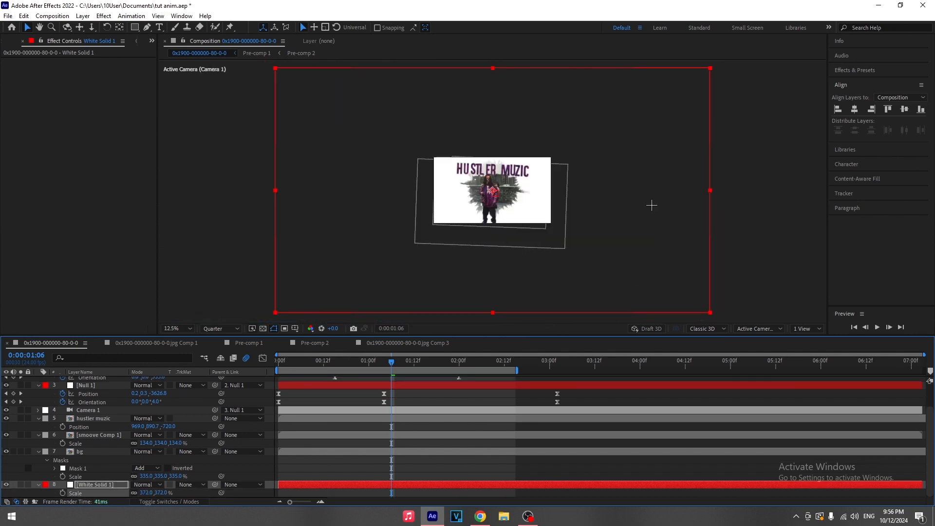
scroll(536, 145, "up", 1)
key("shift+slash")
scroll(387, 379, "up", 2)
Add a second adjustment layer above the S_Shake layer and apply the Motion Tile effect to it
left_click(386, 380)
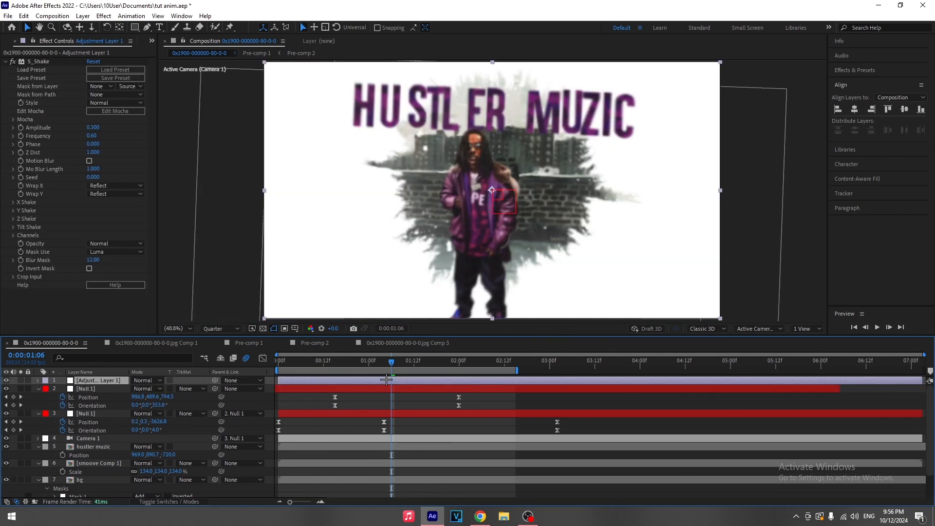
right_click(410, 397)
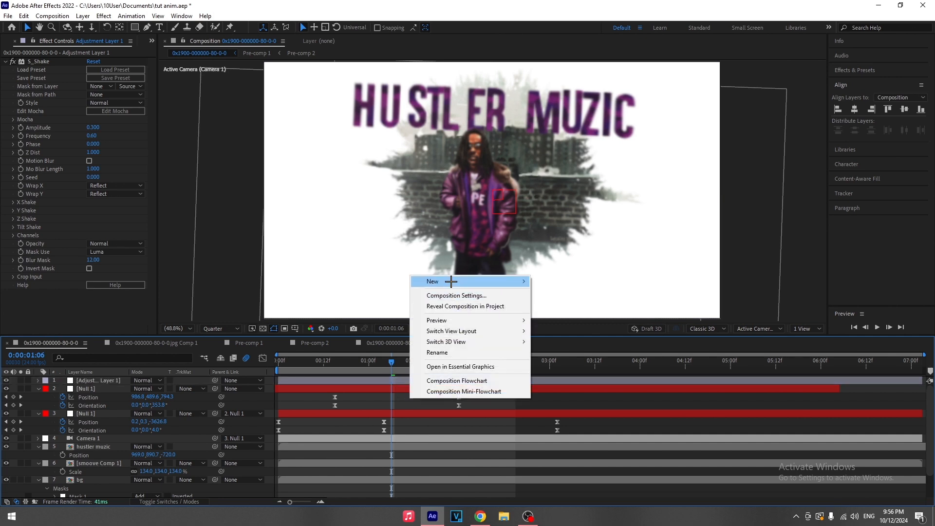
mouse_move(441, 281)
left_click(578, 361)
key("ctrl+space")
type("moti")
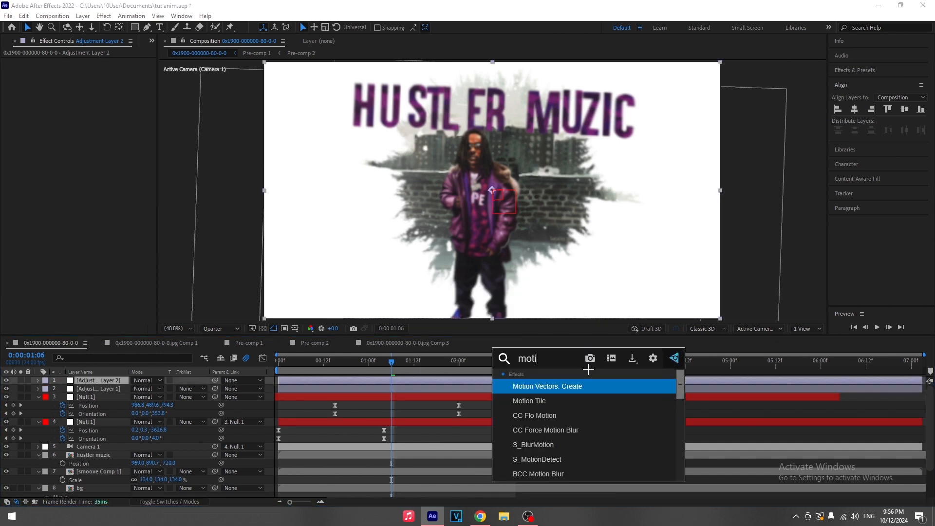
type("o")
left_click(535, 400)
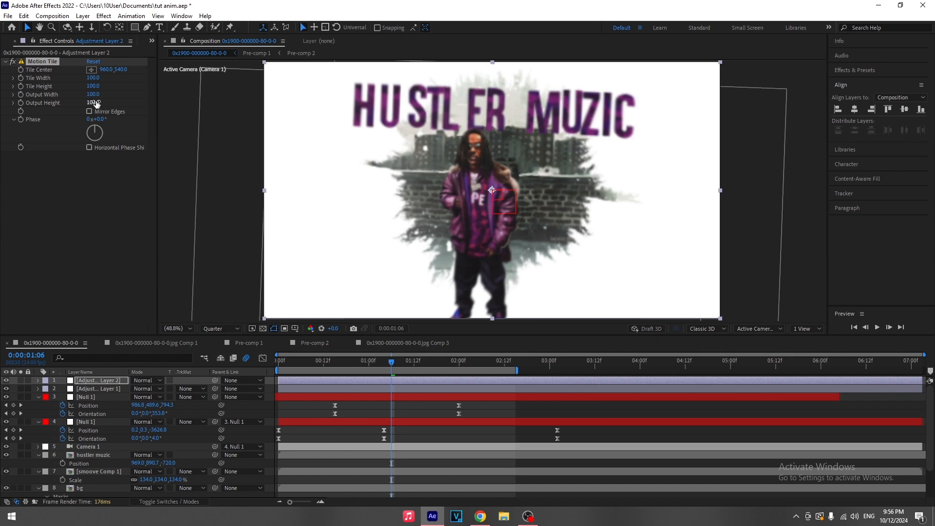
Set the Motion Tile effect's Output Height to 85
left_click(97, 104)
type("85")
key("Return")
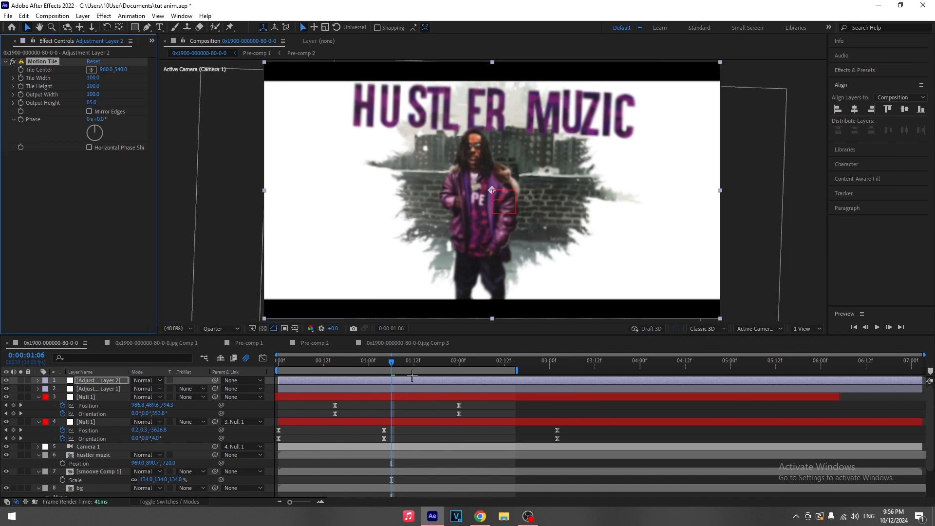
Apply Posterize Time to Adjustment Layer 2 with a Frame Rate of 12 and preview the animation
left_click(411, 382)
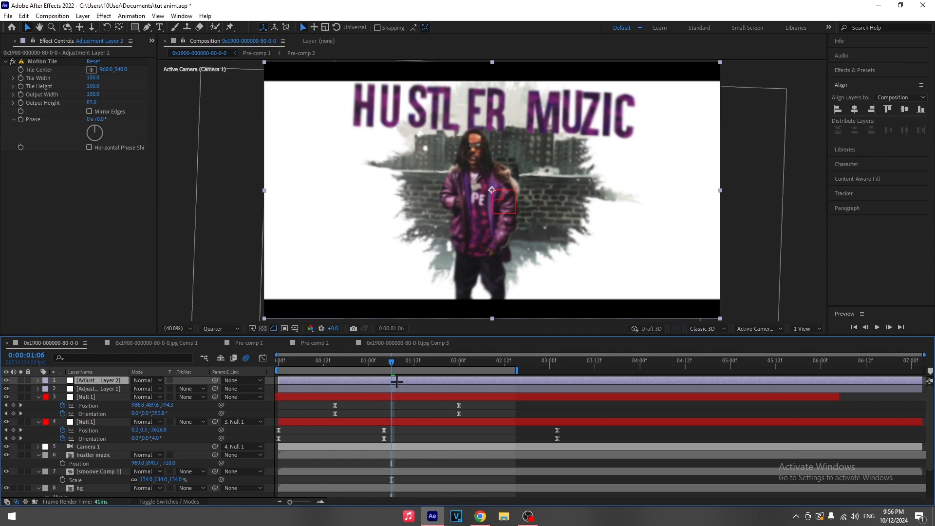
key("ctrl+space")
type("pos")
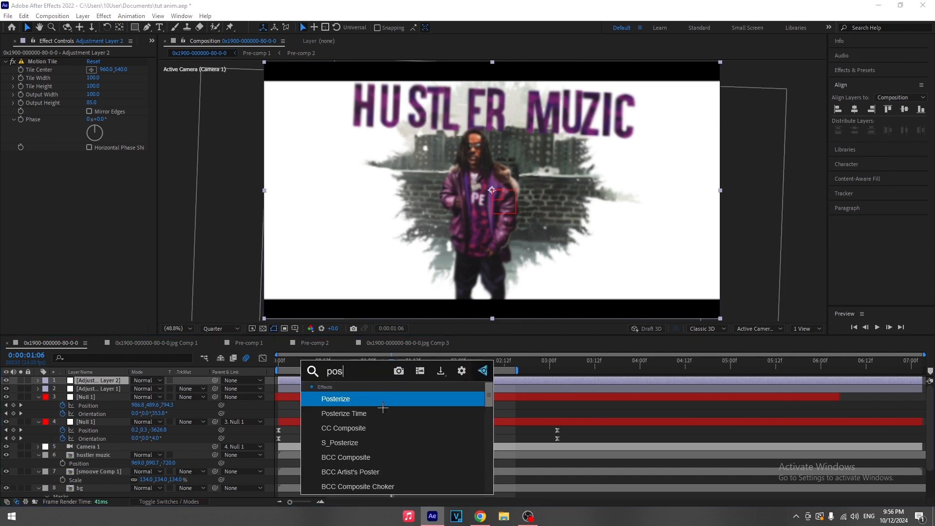
left_click(370, 413)
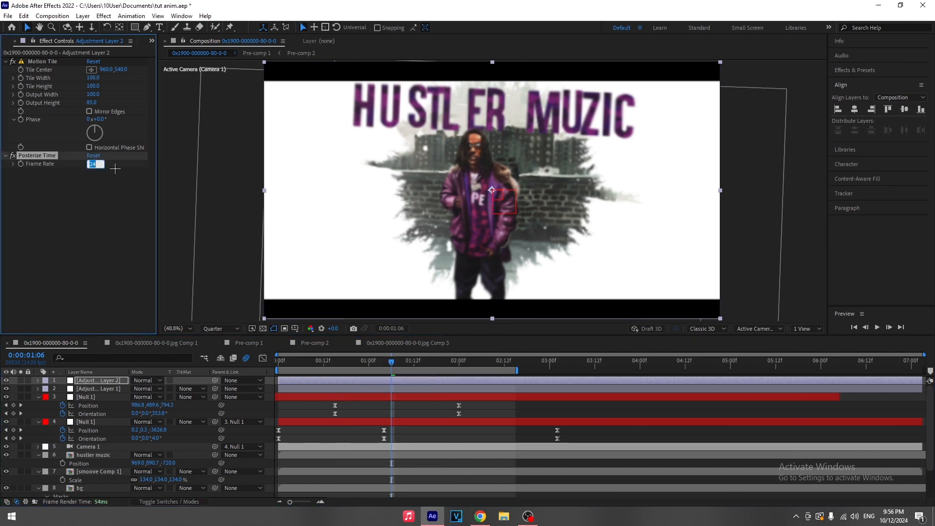
type("12")
key("Return")
key("space")
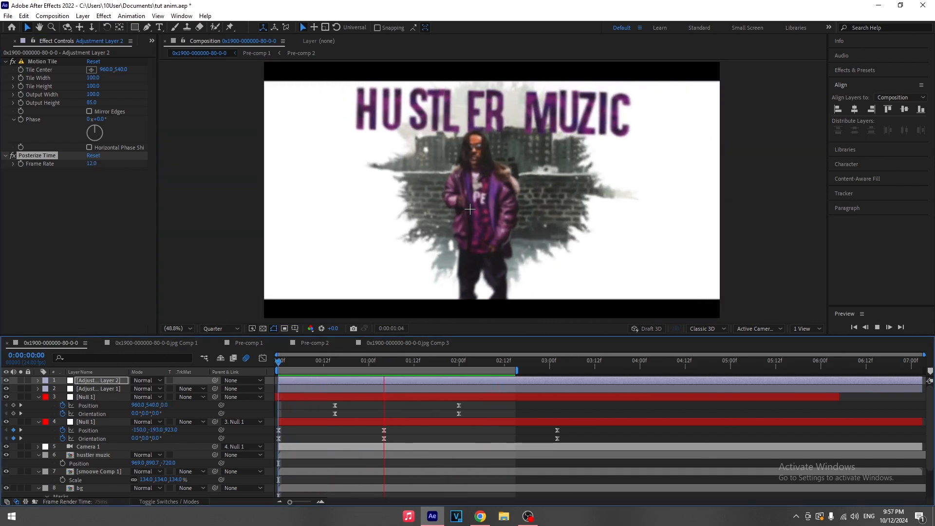
left_click(315, 363)
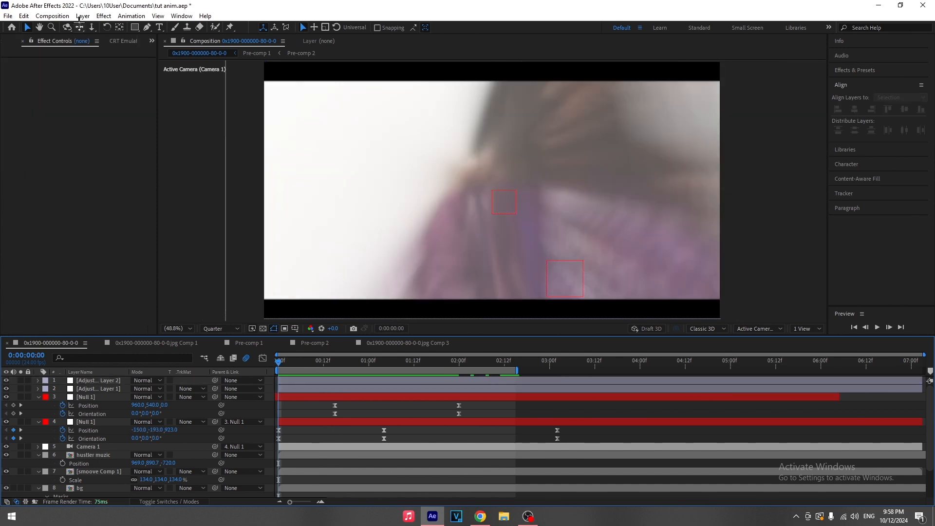
Create a white 1920 x 1080 px solid and place it between Camera 1 and the hustler muzic layer
left_click(84, 16)
left_click(86, 17)
left_click(85, 17)
mouse_move(104, 27)
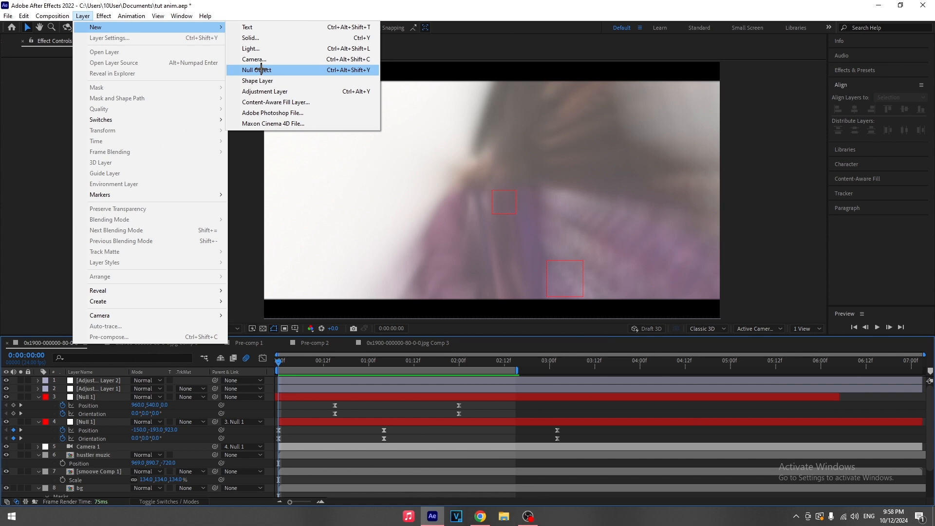
left_click(251, 38)
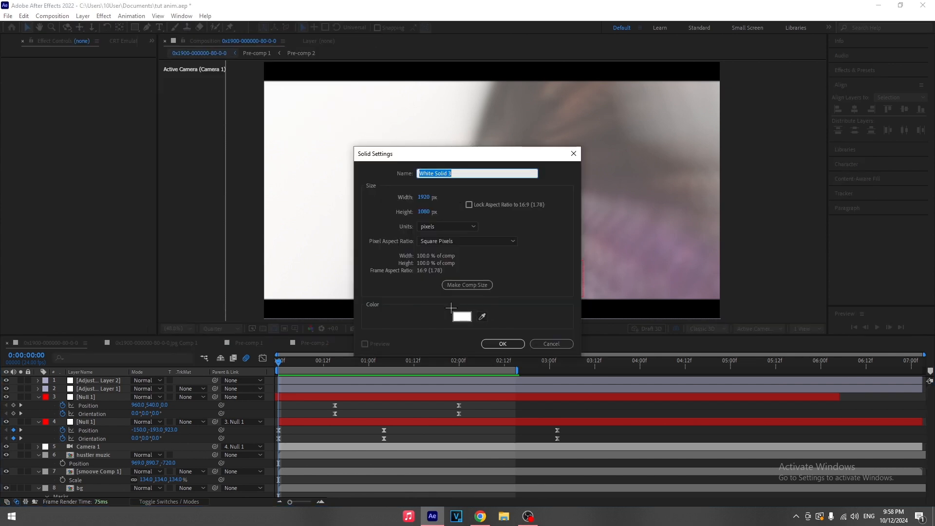
left_click(503, 343)
left_click_drag(107, 381, 110, 459)
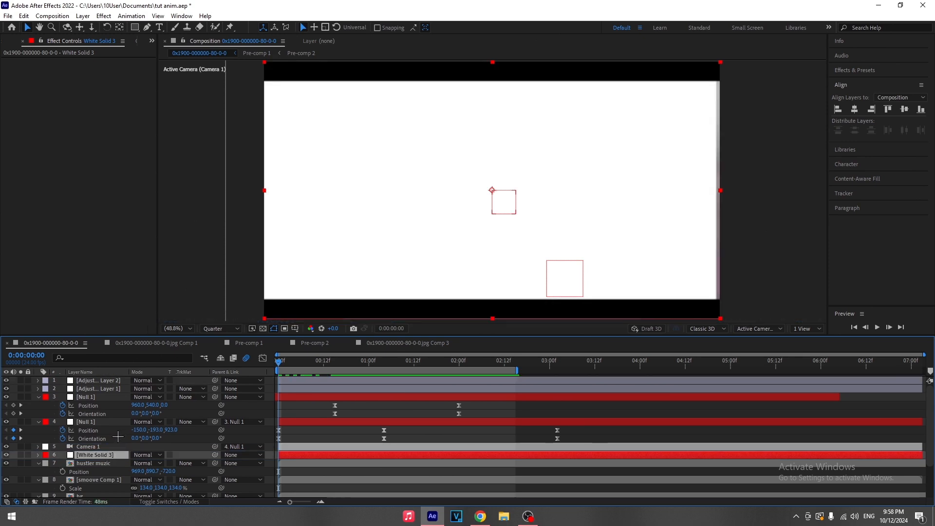
Keyframe the new white solid's Opacity from 100% at the start to 0% at 0:00:00:05
key("t")
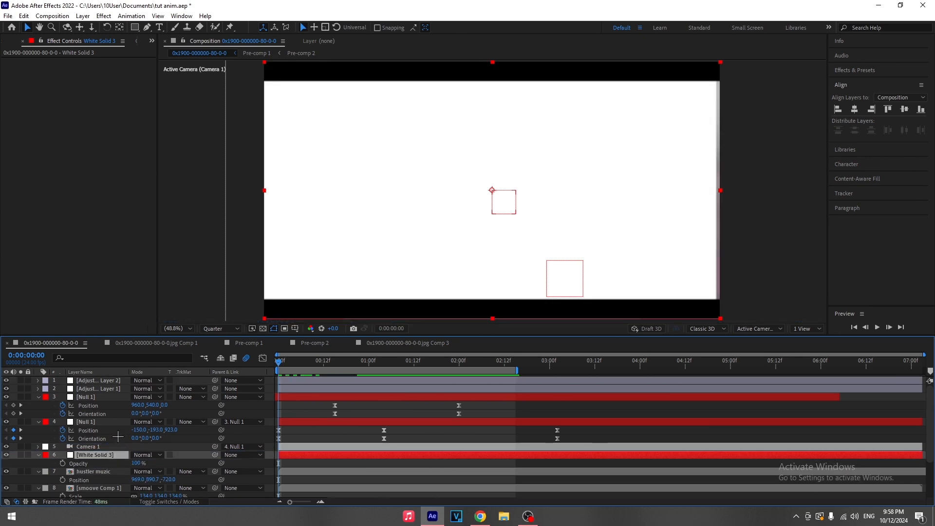
left_click(63, 463)
left_click(287, 363)
left_click_drag(288, 366, 297, 372)
left_click(307, 466)
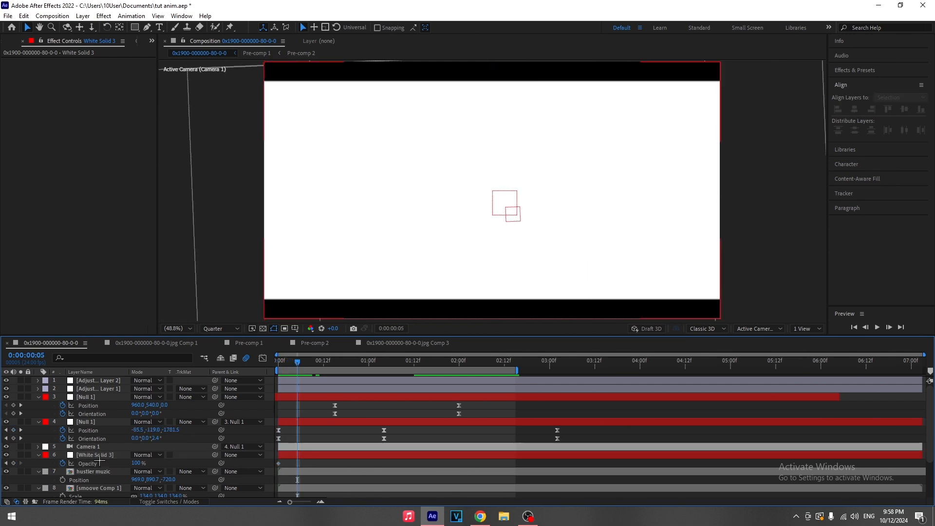
left_click_drag(135, 464, 1, 479)
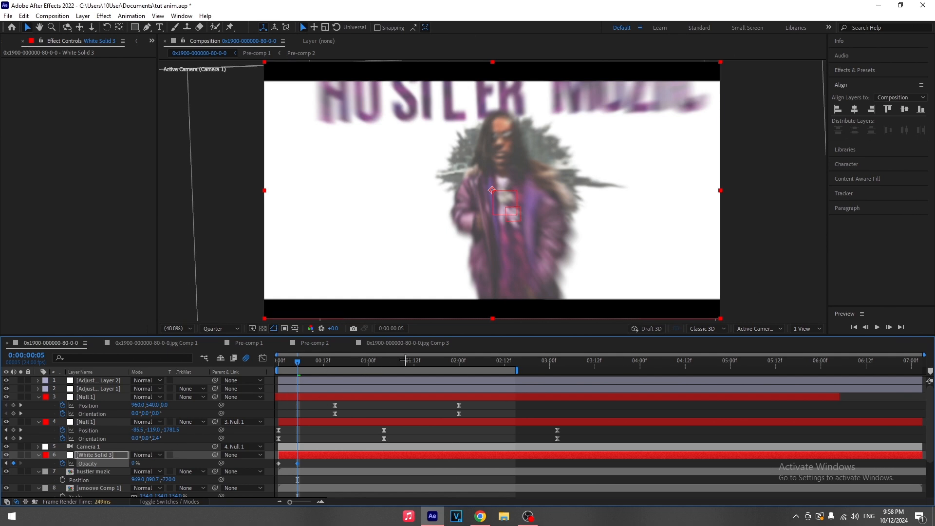
Keyframe the new white solid's Opacity at 100% at 0:00:02:14 and move that keyframe to the work area's end
left_click_drag(483, 360, 512, 361)
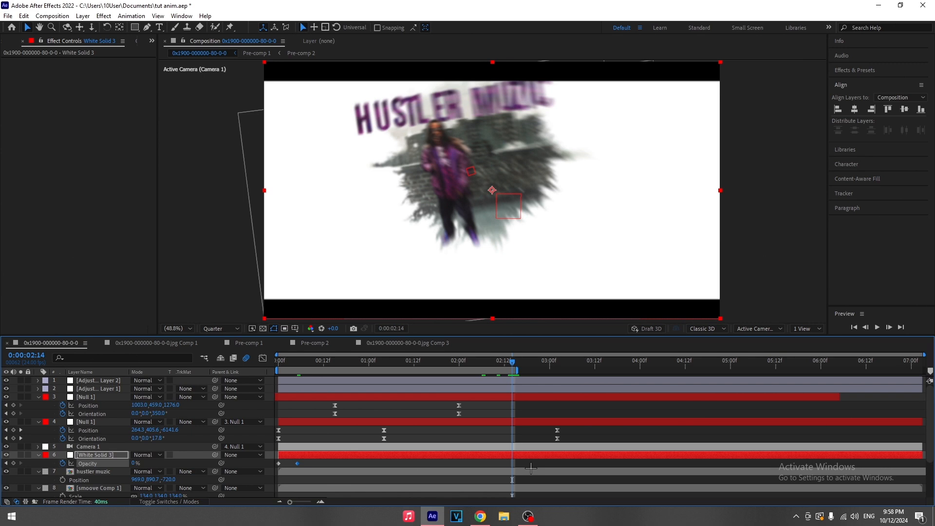
left_click(508, 471)
left_click_drag(134, 464, 204, 466)
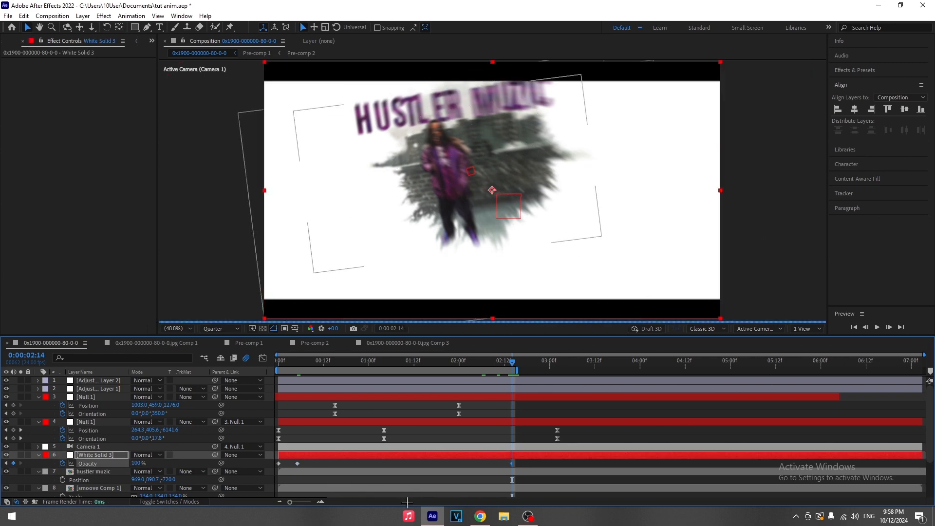
left_click(321, 502)
left_click_drag(512, 464, 527, 464)
left_click(537, 464)
Set the new white solid's Opacity to 0% at 0:00:02:10 and preview the white fades
left_click_drag(511, 362, 452, 383)
left_click(134, 464)
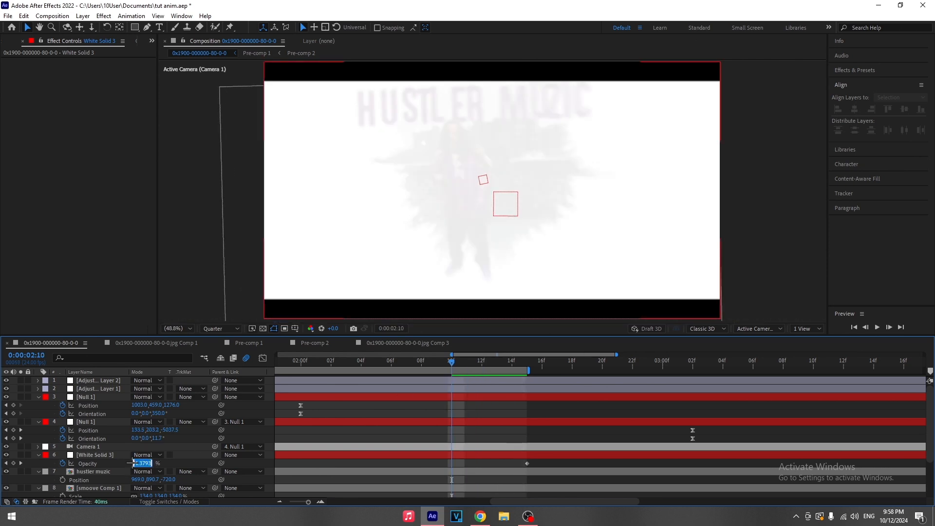
type("0")
key("Return")
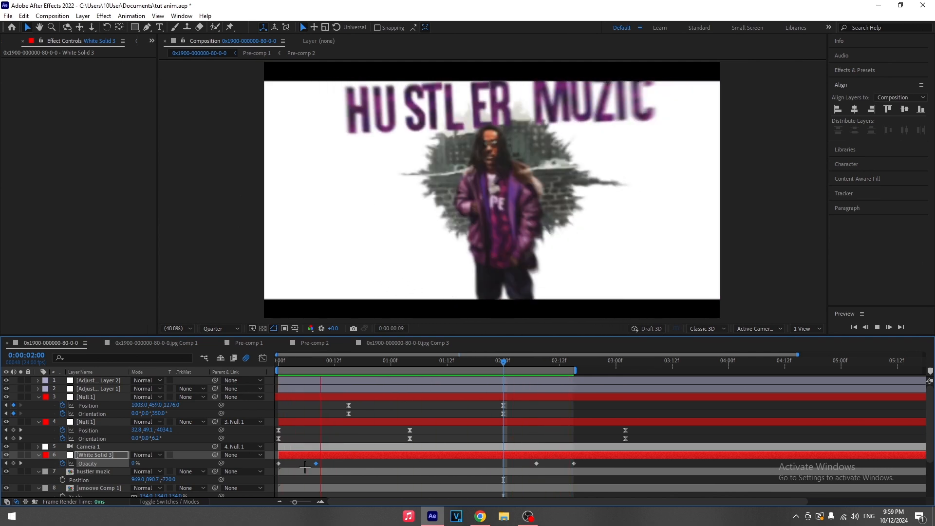
key("space")
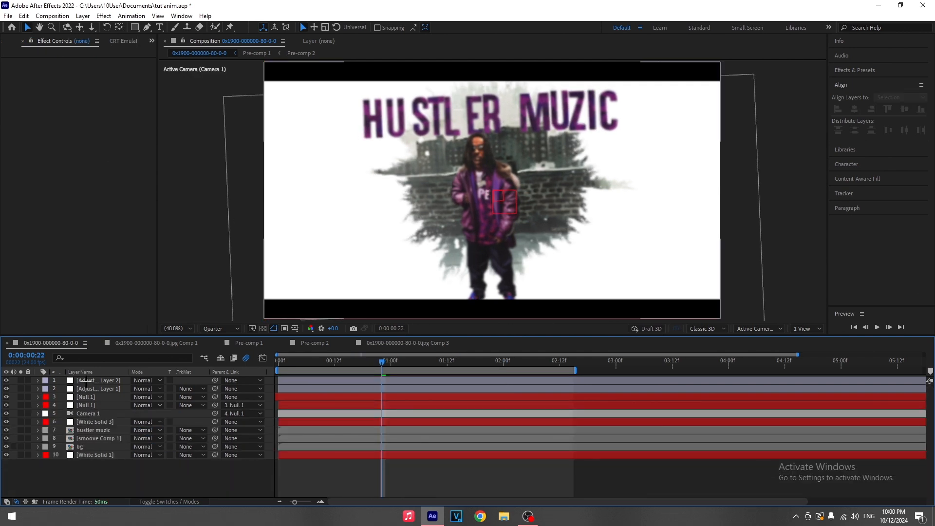
Apply the Looks effect to Adjustment Layer 2 and open the Magic Bullet Looks editor
left_click(86, 380)
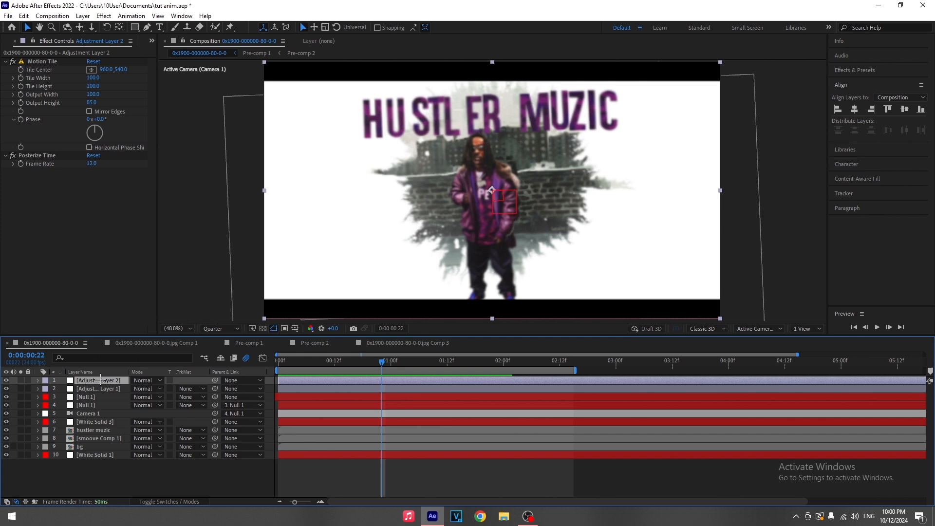
key("ctrl+space")
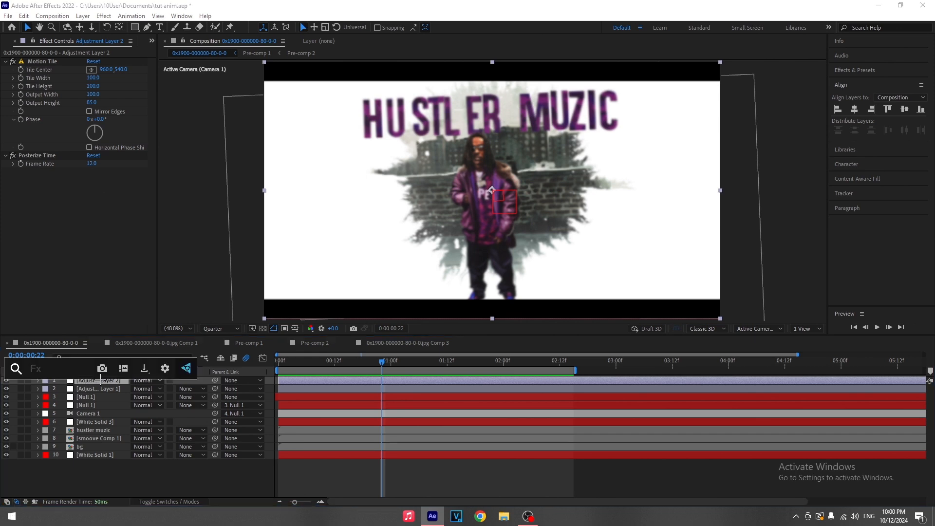
type("looks")
key("Return")
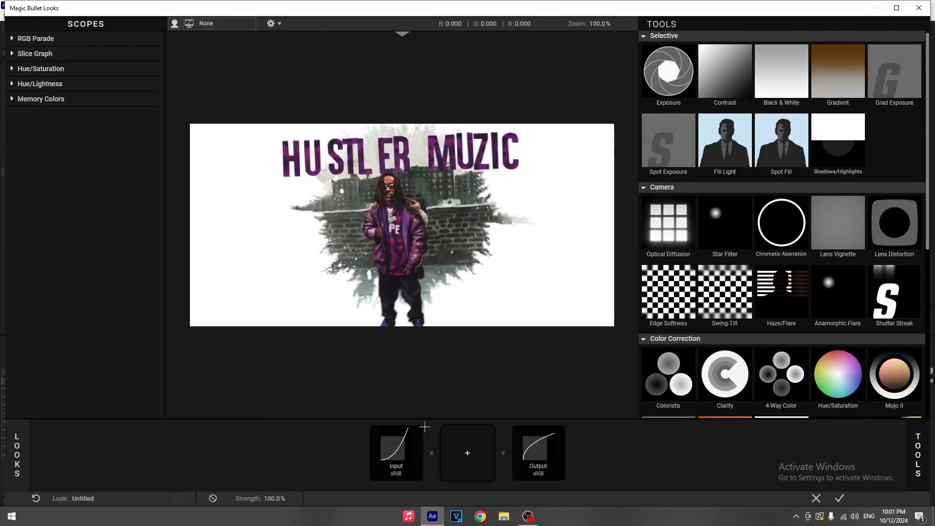